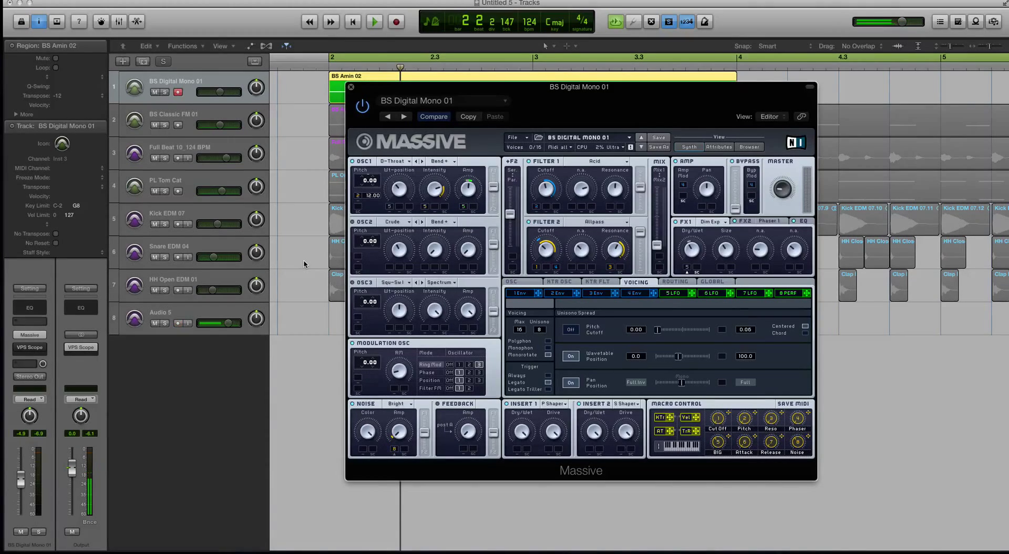
- Show the BS Digital Mono 01 patch's EQ: Low Shelf, Boost, Frequency and High Shelf knobs
{"action": "mouse_move", "coordinate": [385, 90]}
{"action": "left_mouse_down"}
{"action": "mouse_move", "coordinate": [389, 101]}
{"action": "mouse_move", "coordinate": [370, 100]}
{"action": "left_mouse_up"}
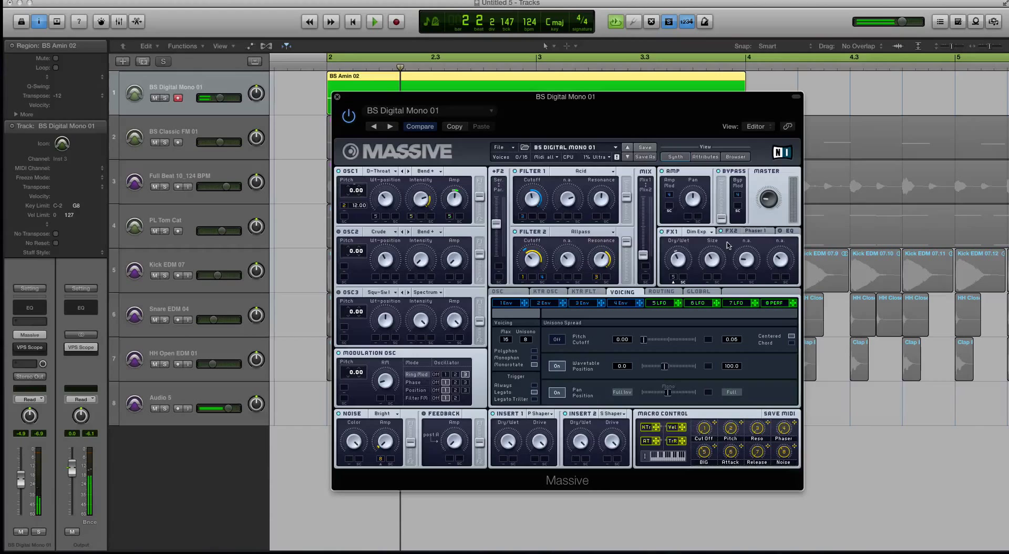
{"action": "left_click", "coordinate": [778, 231]}
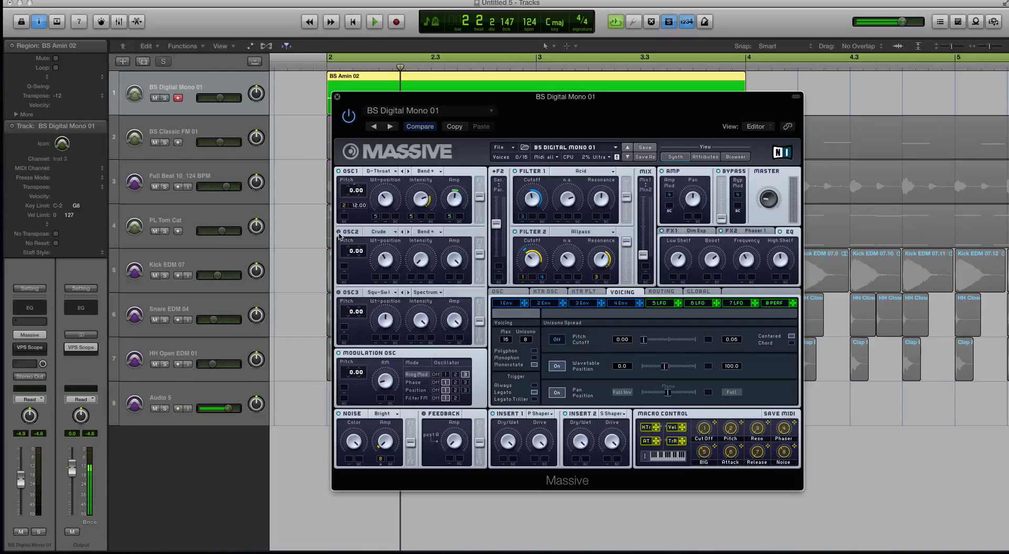
- Close Massive, then solo the bass and beat regions and play them back
{"action": "left_click", "coordinate": [337, 98]}
{"action": "left_click_drag", "start_coordinate": [295, 140], "coordinate": [484, 171]}
{"action": "key", "text": "z"}
{"action": "key", "text": "space"}
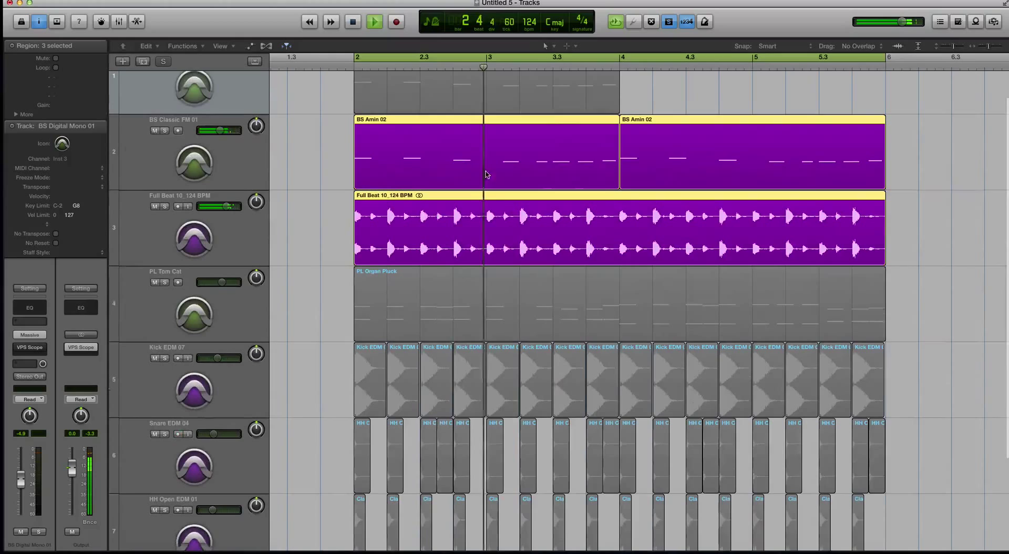
{"action": "key", "text": "z"}
{"action": "scroll", "coordinate": [500, 247], "scroll_direction": "down", "scroll_amount": 3}
{"action": "scroll", "coordinate": [309, 198], "scroll_direction": "up", "scroll_amount": 3}
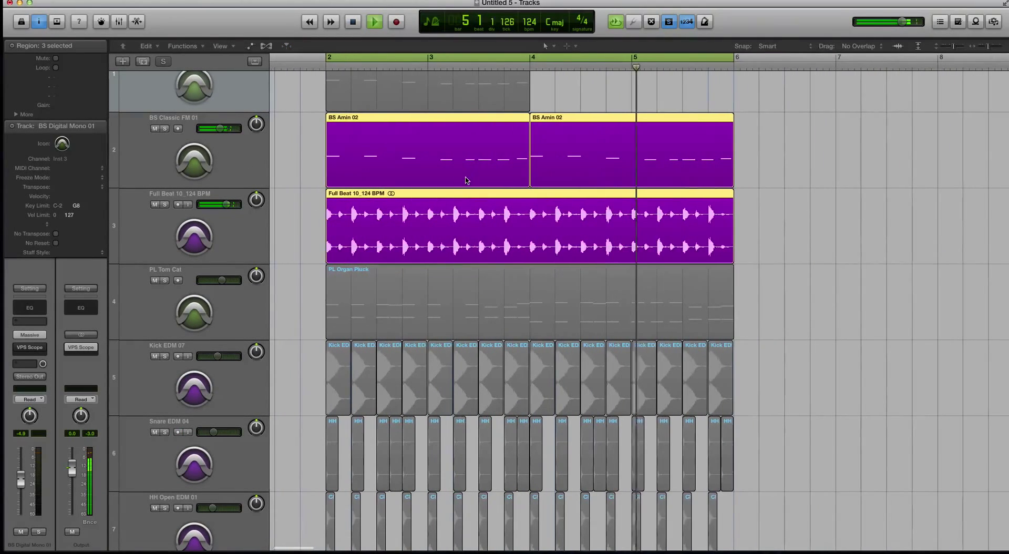
{"action": "key", "text": "space"}
- Open Massive on the BS Classic FM 01 track
{"action": "left_click", "coordinate": [244, 158]}
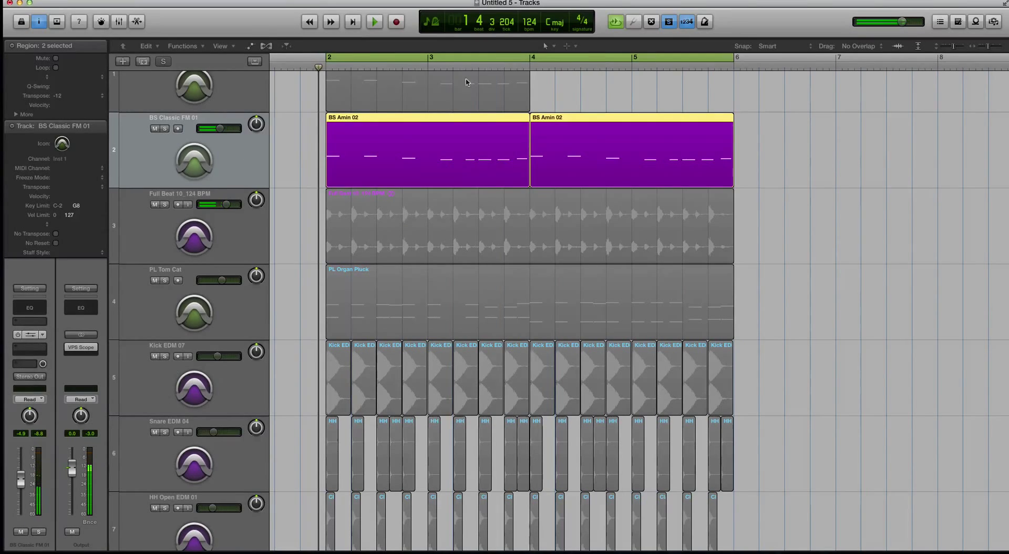
{"action": "key", "text": "v"}
{"action": "left_click_drag", "start_coordinate": [333, 31], "coordinate": [593, 127]}
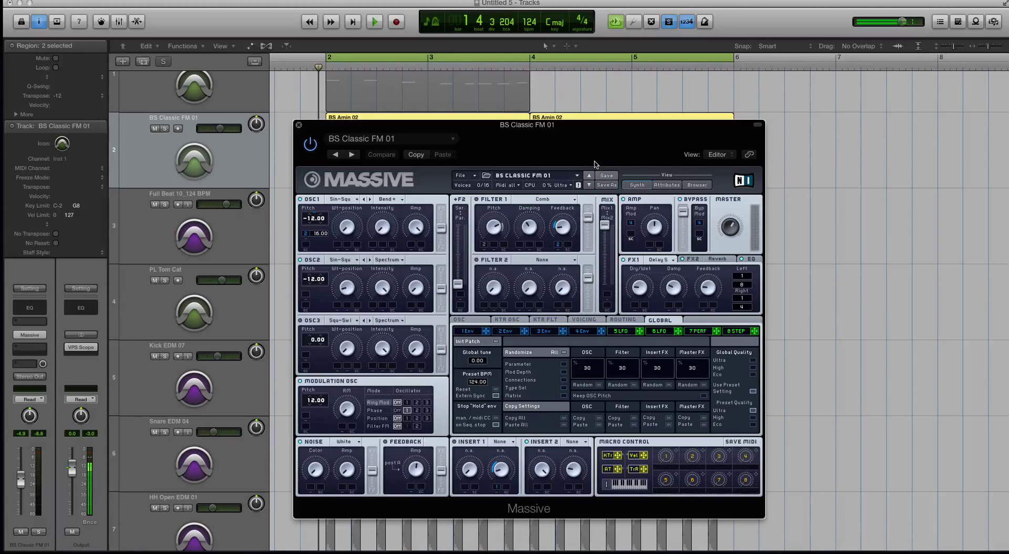
- Switch the Modulation OSC from ring mod to Phase mode
{"action": "left_click_drag", "start_coordinate": [504, 126], "coordinate": [530, 147]}
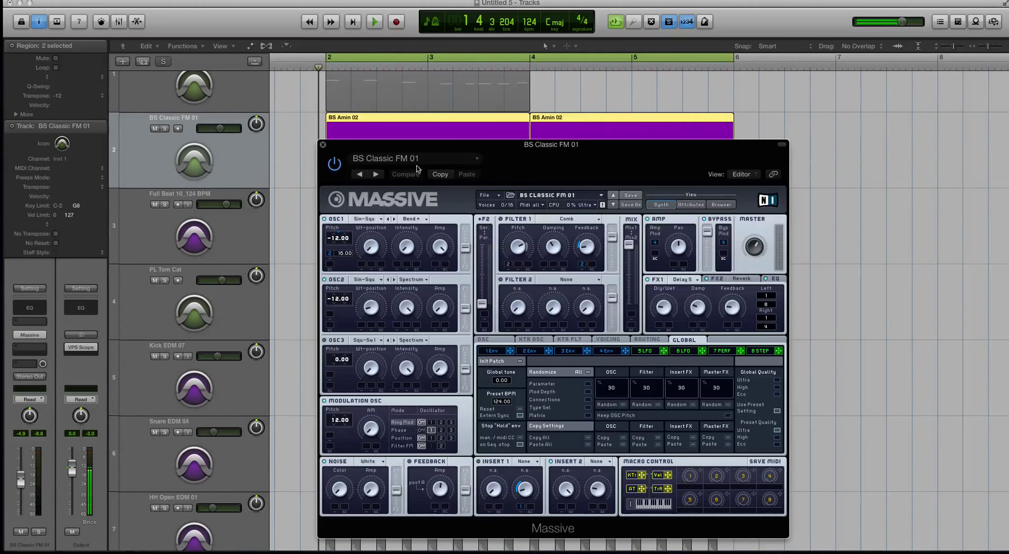
{"action": "left_click_drag", "start_coordinate": [367, 146], "coordinate": [371, 112]}
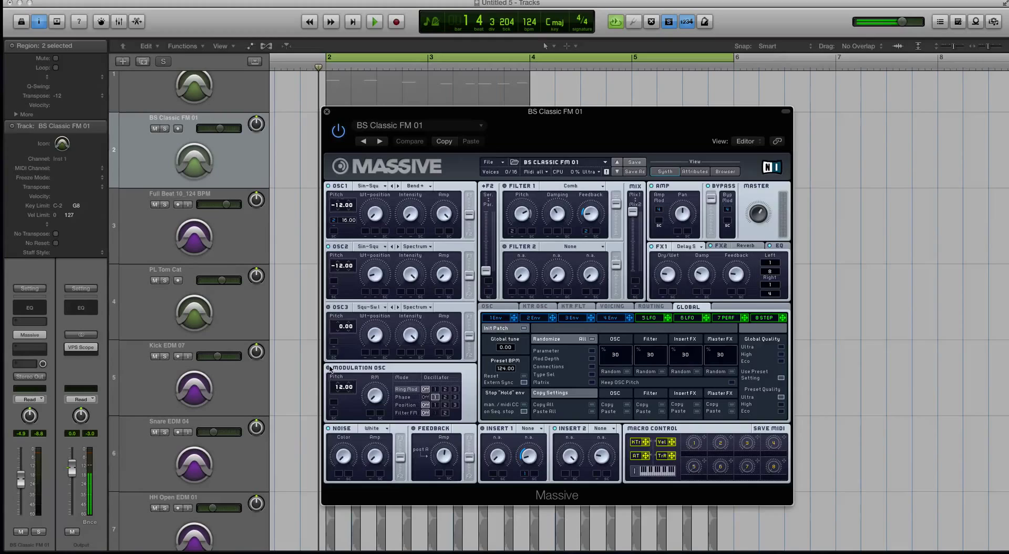
{"action": "left_click", "coordinate": [403, 397]}
- Play the project, turn solo off, then solo the three bass and beat regions
{"action": "key", "text": "space"}
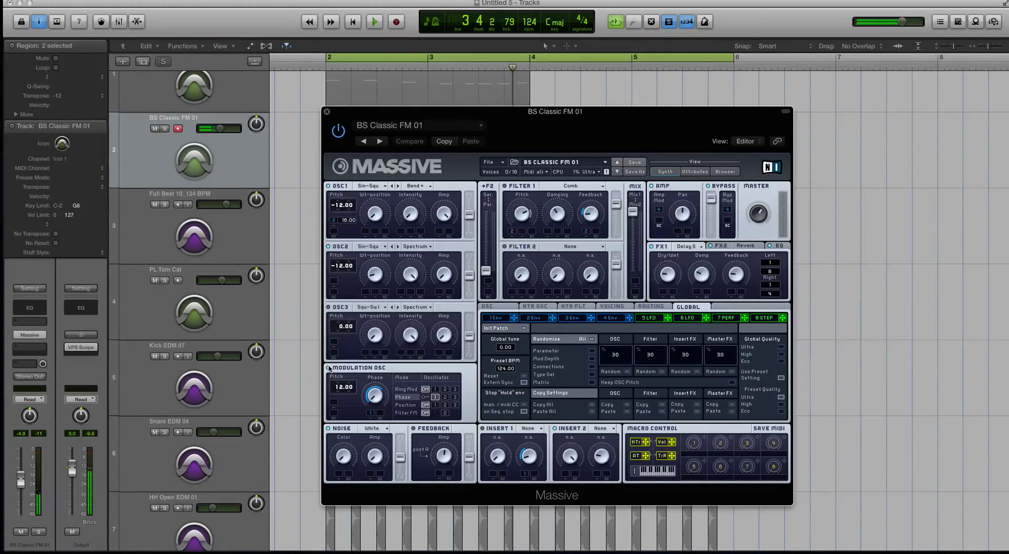
{"action": "key", "text": "ctrl+s"}
{"action": "left_click_drag", "start_coordinate": [353, 112], "coordinate": [714, 142]}
{"action": "left_click_drag", "start_coordinate": [304, 173], "coordinate": [616, 235]}
{"action": "key", "text": "ctrl+s"}
{"action": "left_click_drag", "start_coordinate": [788, 141], "coordinate": [500, 69]}
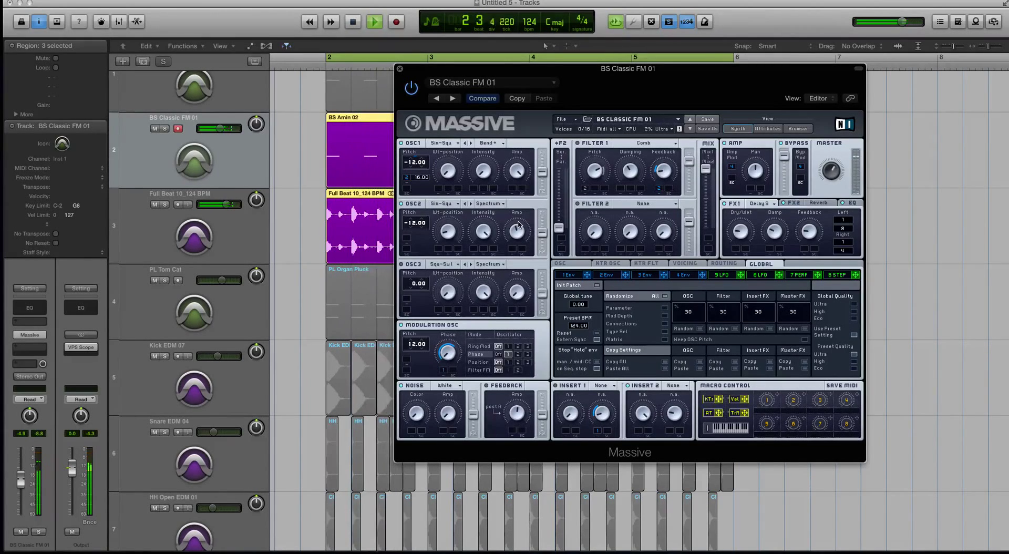
- Stop playback, set FX1 to Delay Synced, and close the BS Classic FM 01 Massive window
{"action": "key", "text": "space"}
{"action": "left_click", "coordinate": [757, 203]}
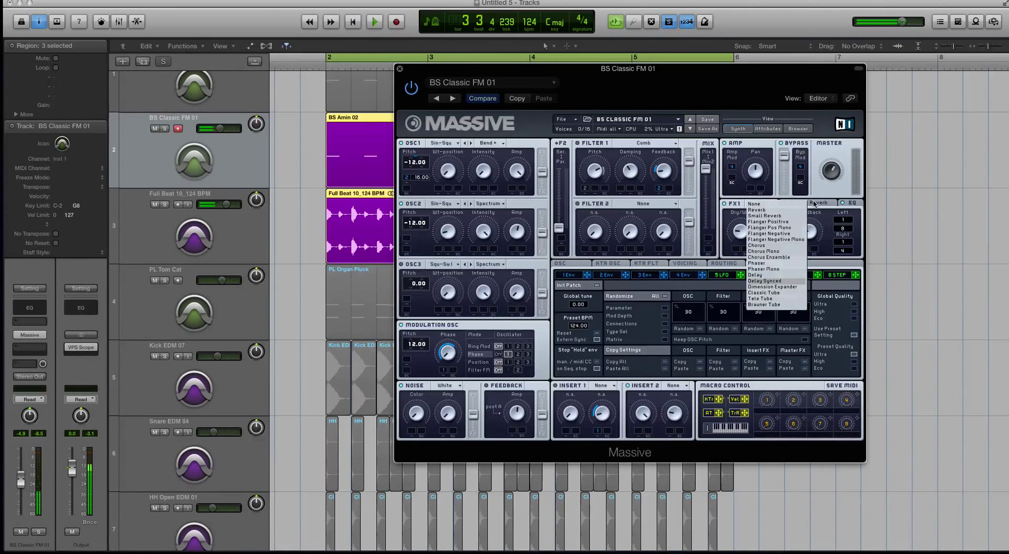
{"action": "left_click", "coordinate": [764, 281]}
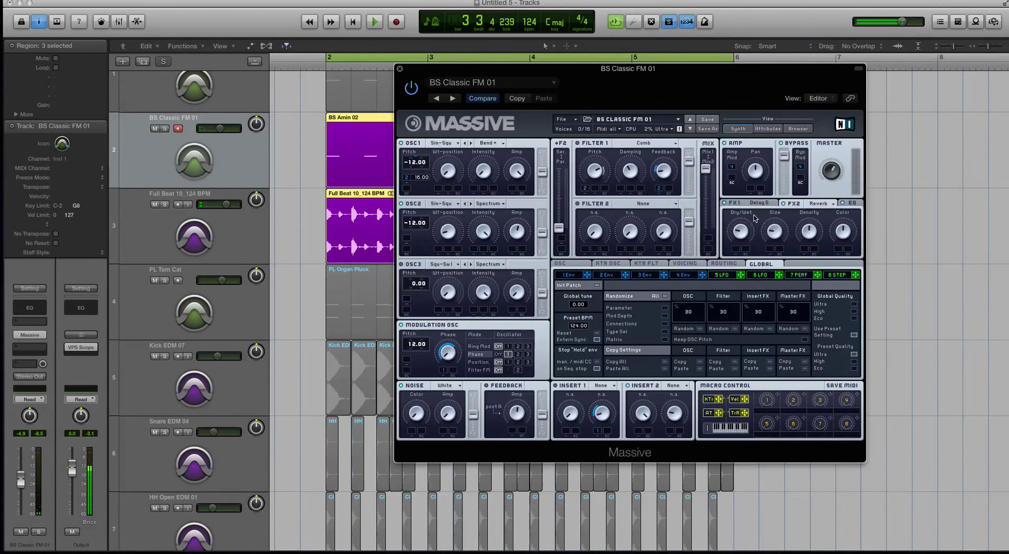
{"action": "left_click", "coordinate": [400, 69]}
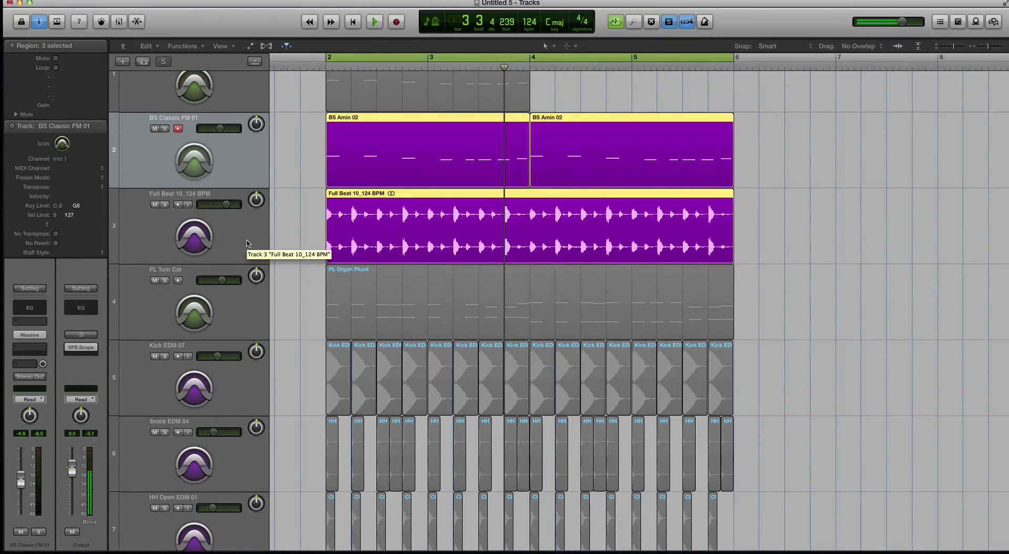
- Solo and play the organ pluck and drum regions, and open the PL Tom Cat patch
{"action": "left_click", "coordinate": [255, 286]}
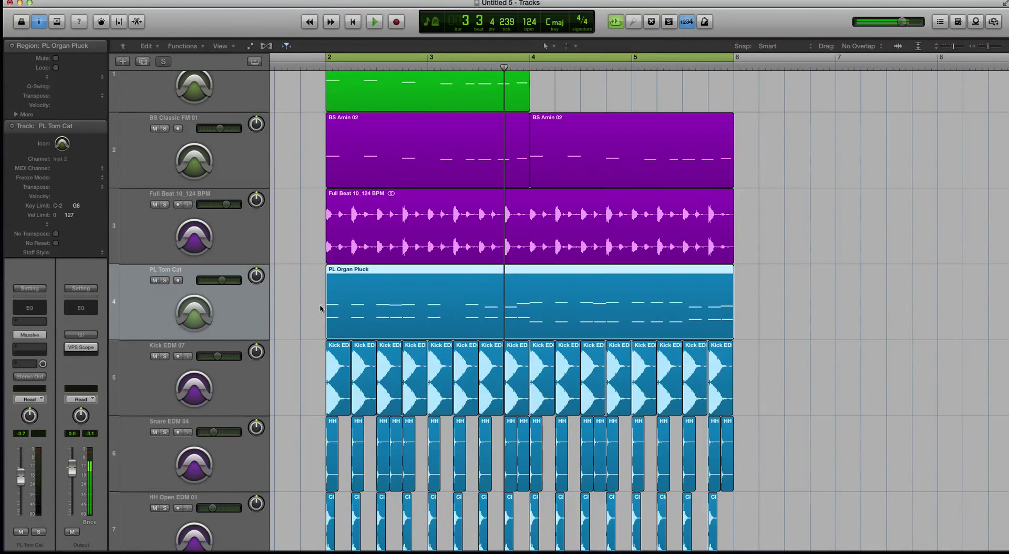
{"action": "left_click_drag", "start_coordinate": [321, 309], "coordinate": [923, 549]}
{"action": "key", "text": "ctrl+s"}
{"action": "key", "text": "shift+space"}
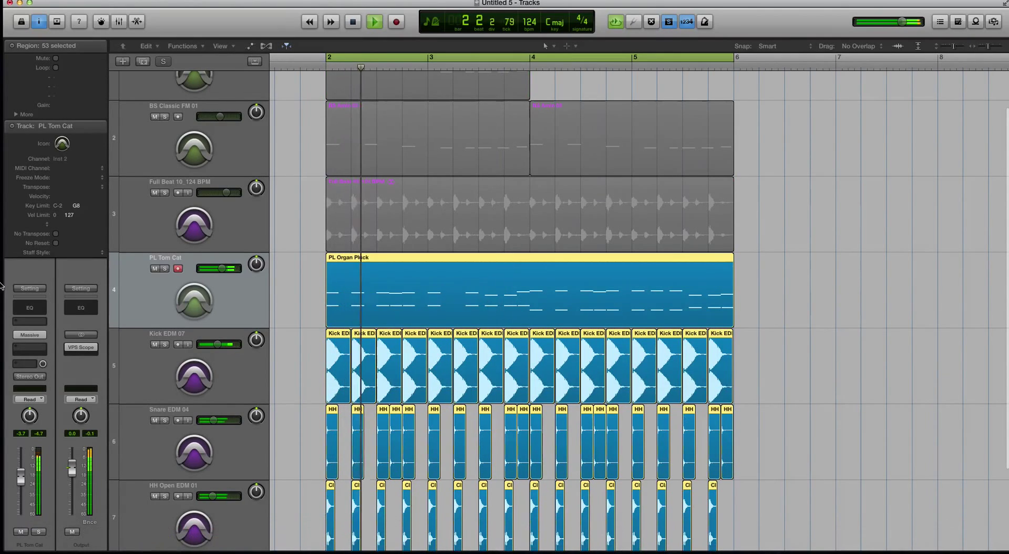
{"action": "key", "text": "v"}
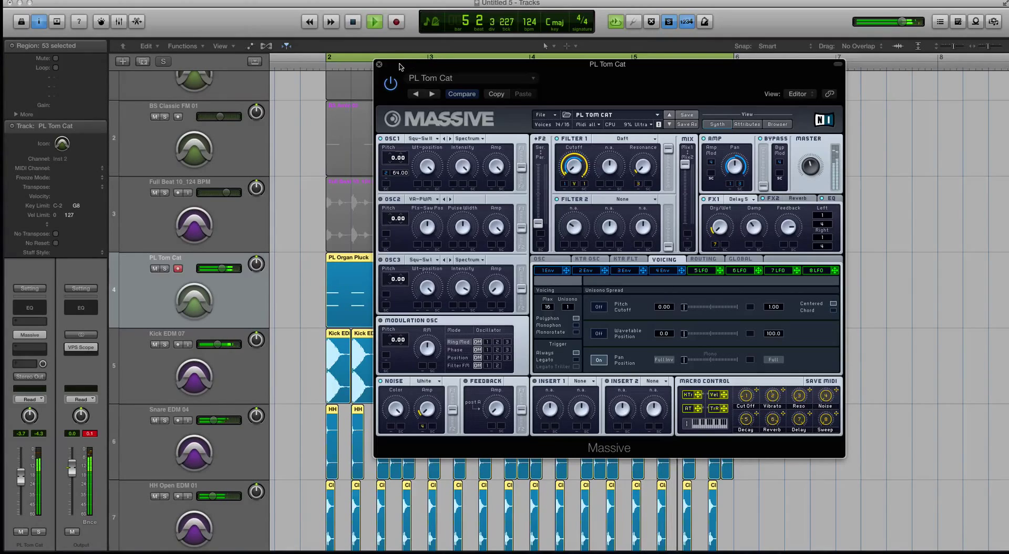
- Reselect the organ and drum regions and shrink the tracks so all eight fit
{"action": "key", "text": "super+shift+a"}
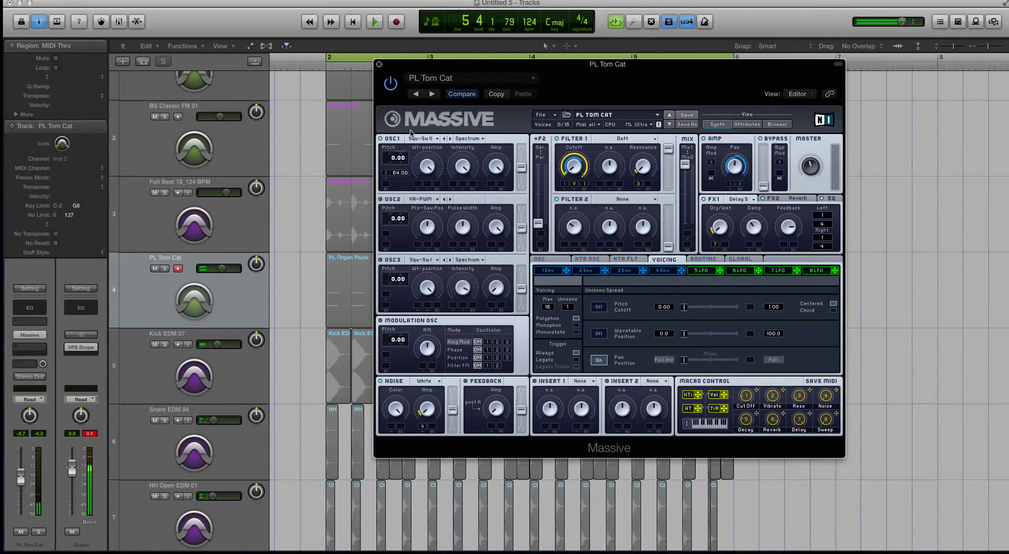
{"action": "left_click", "coordinate": [348, 286]}
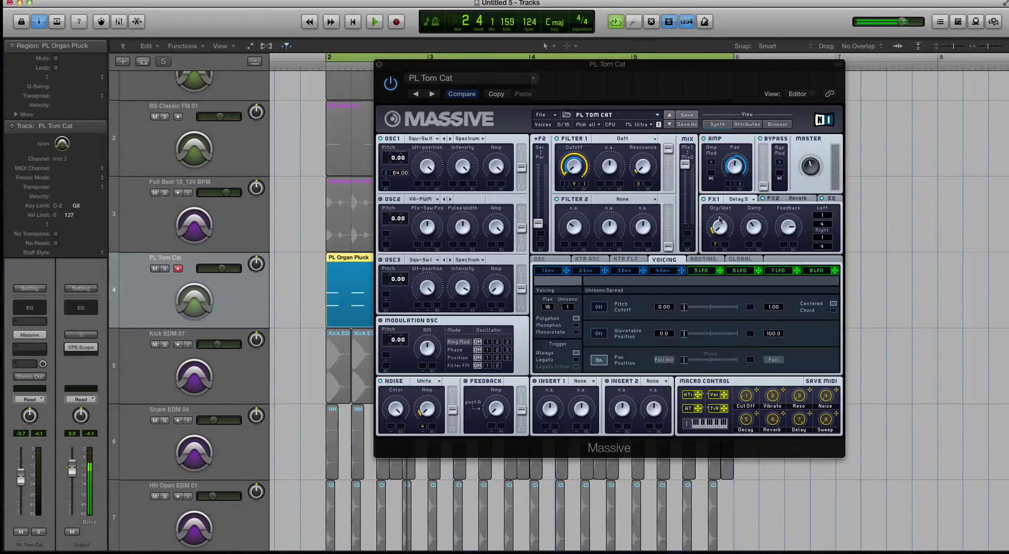
{"action": "left_click_drag", "start_coordinate": [294, 318], "coordinate": [678, 546]}
{"action": "key", "text": "super+Up"}
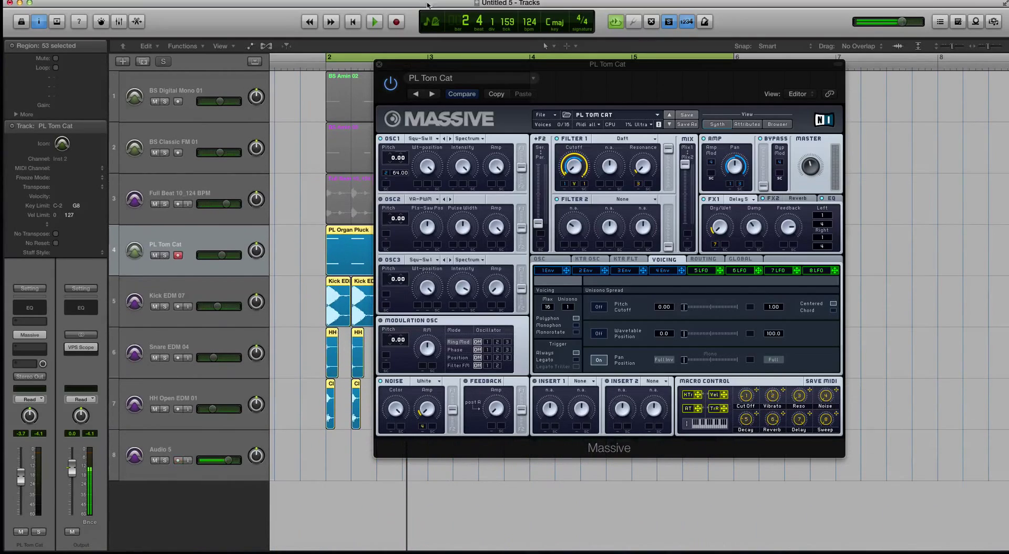
- Close Massive, unsolo the regions, and reopen the PL Tom Cat patch
{"action": "left_click", "coordinate": [378, 65]}
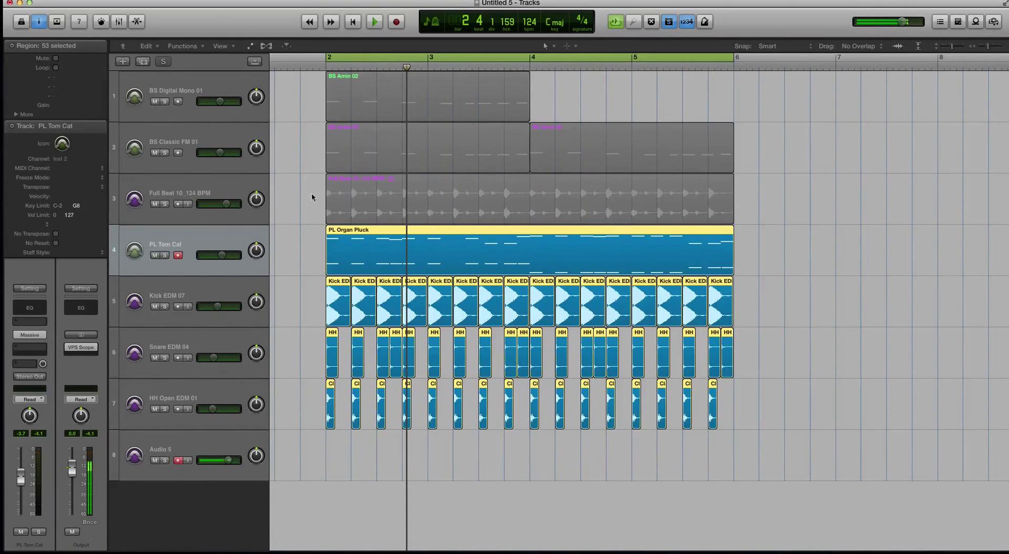
{"action": "key", "text": "ctrl+s"}
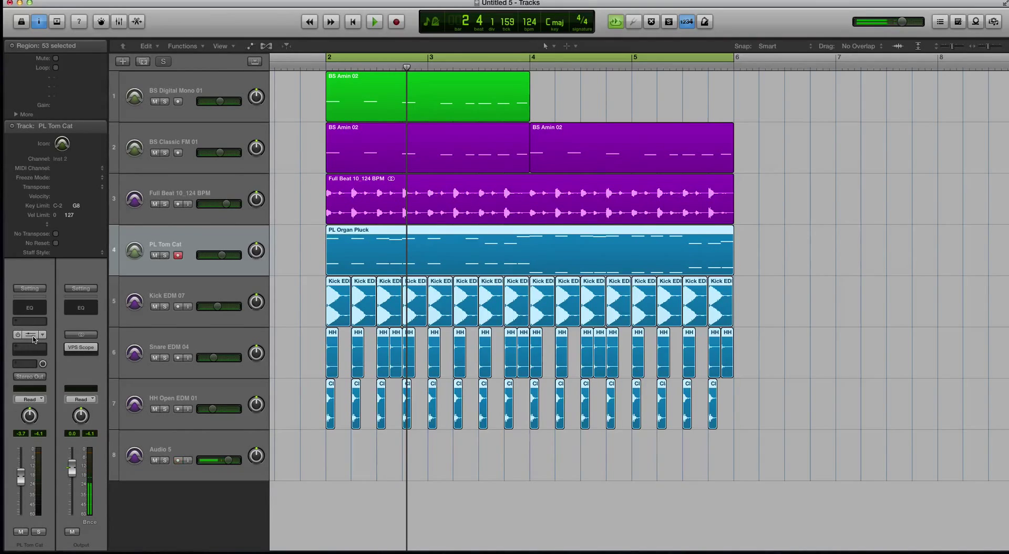
{"action": "left_click", "coordinate": [33, 339]}
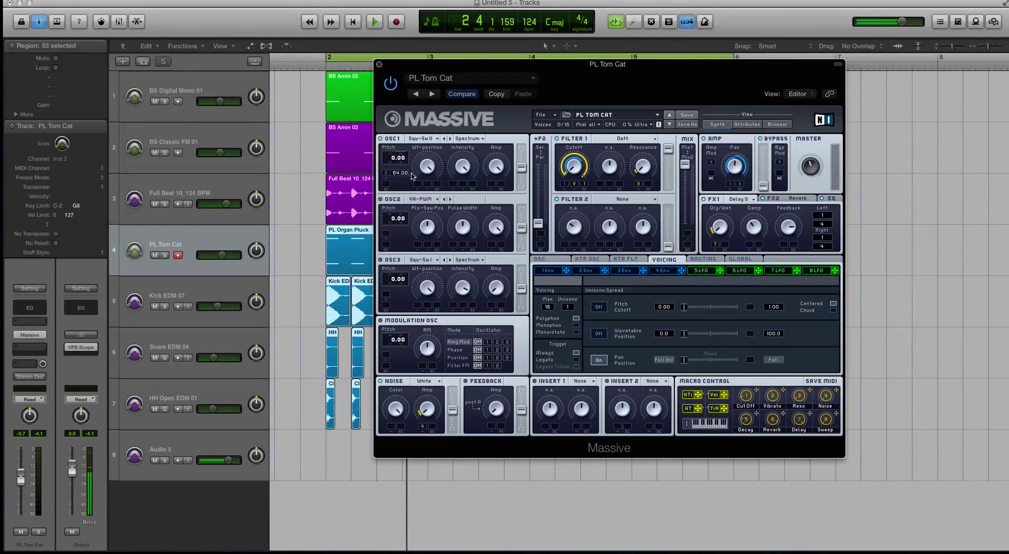